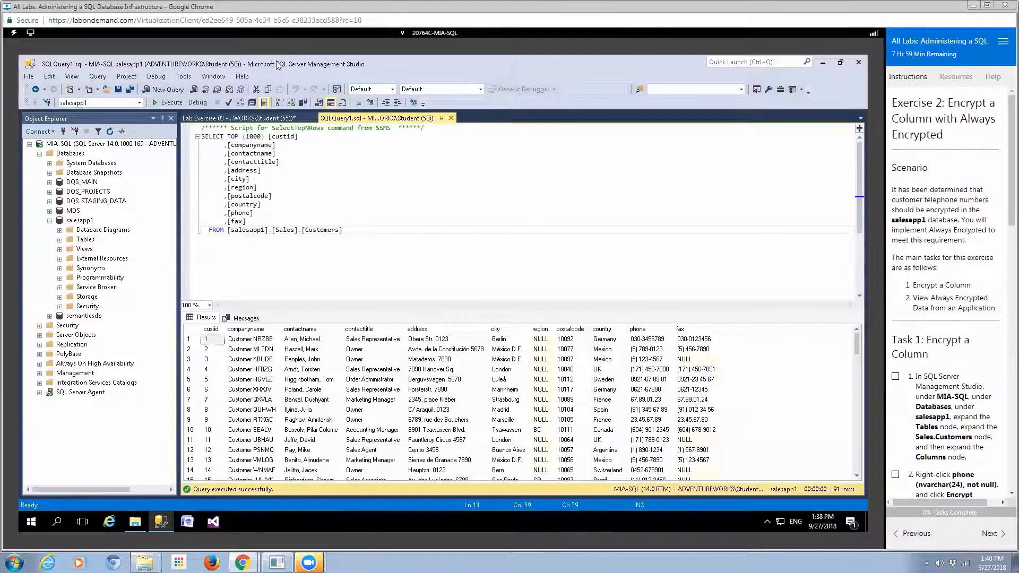
Select the salesapp1 database in Object Explorer
{"action": "left_click", "coordinate": [81, 223]}
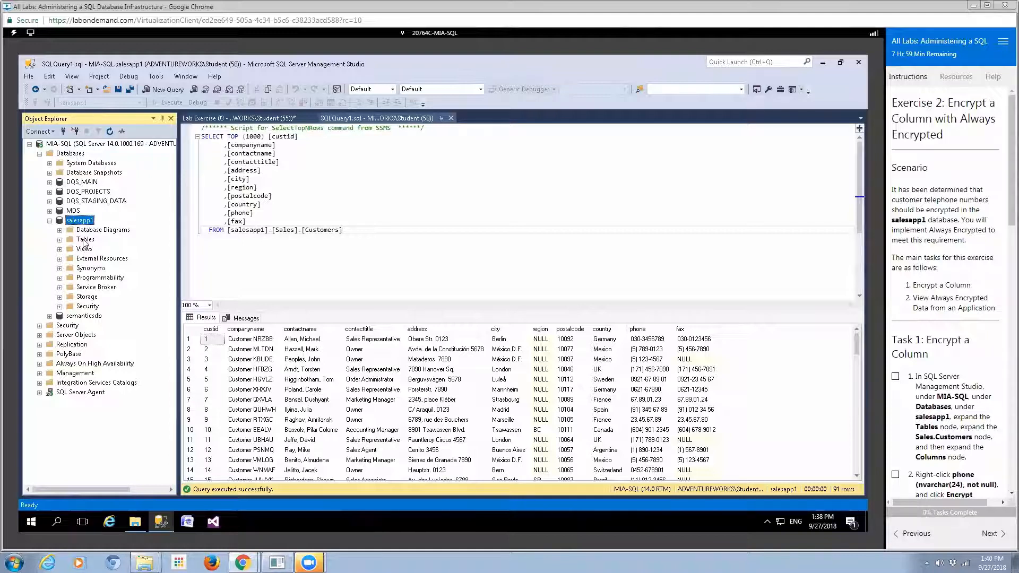
Expand salesapp1's Tables down to the Sales.Customers phone column, then bring up the table's actions
{"action": "left_click", "coordinate": [84, 239]}
{"action": "double_click", "coordinate": [84, 241]}
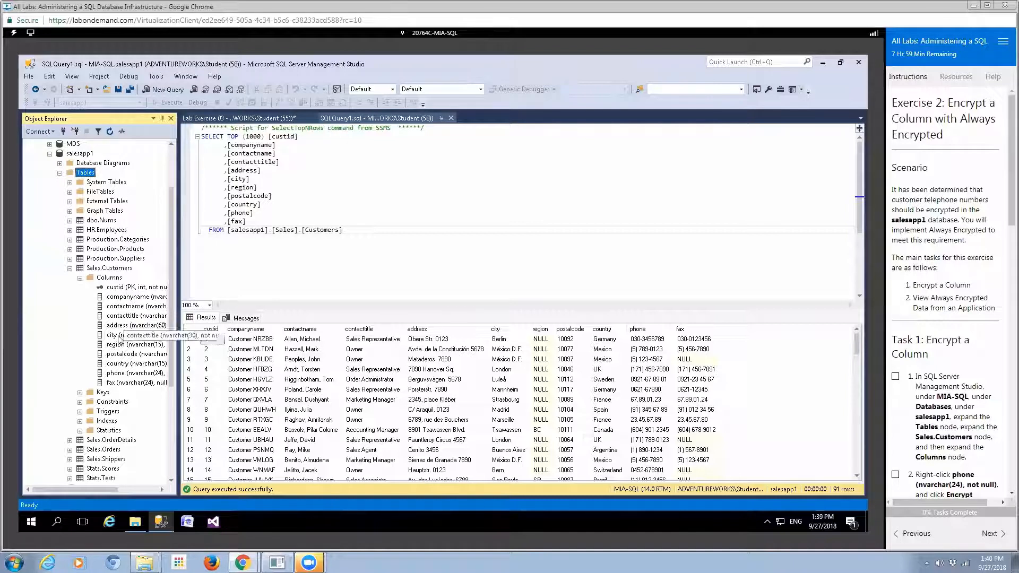
{"action": "left_click", "coordinate": [121, 372]}
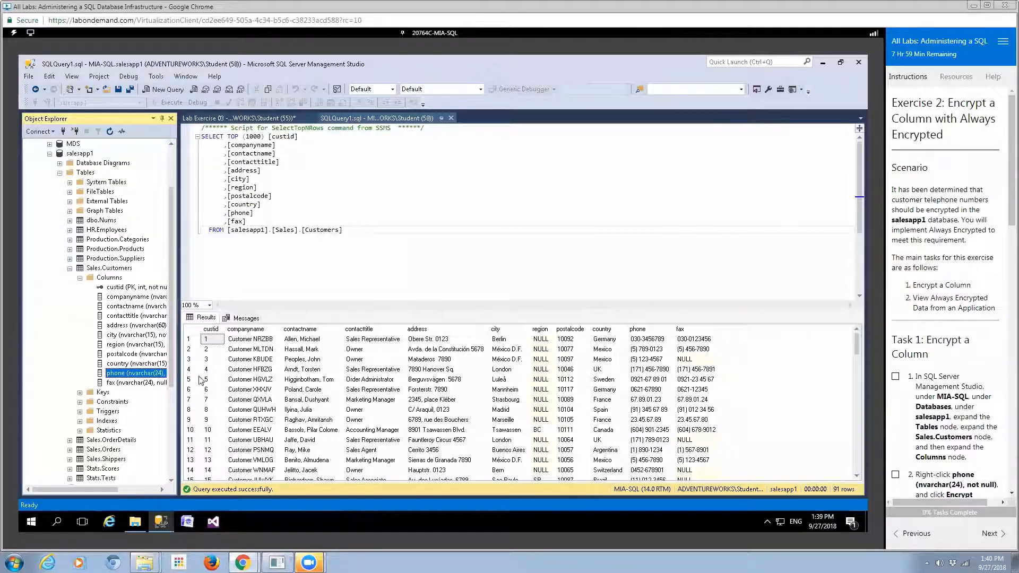
{"action": "right_click", "coordinate": [111, 271]}
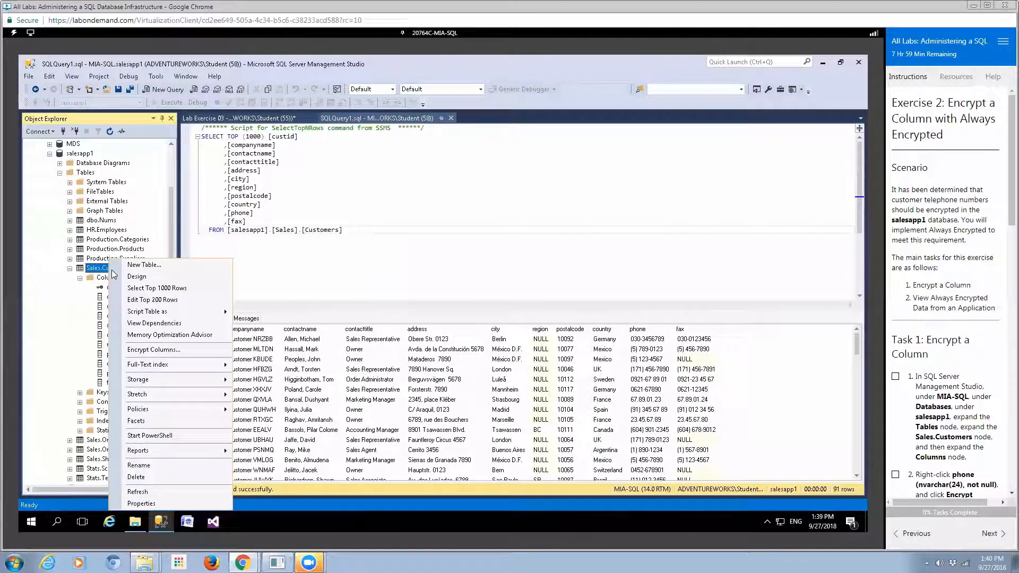
Query the top 1000 rows of Sales.Customers, then choose Encrypt Column on the phone column
{"action": "left_click", "coordinate": [140, 288]}
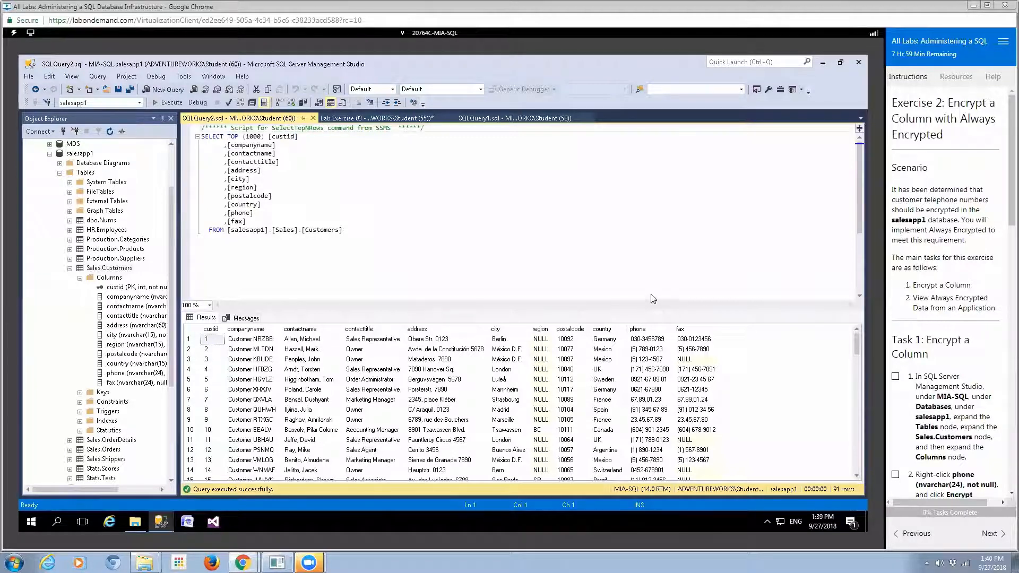
{"action": "left_click", "coordinate": [139, 373]}
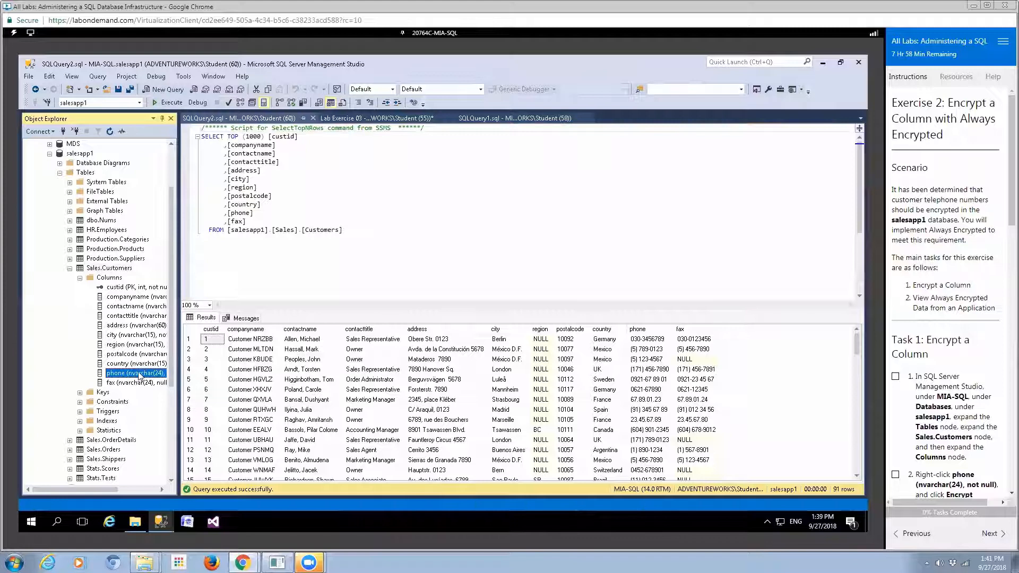
{"action": "right_click", "coordinate": [141, 374]}
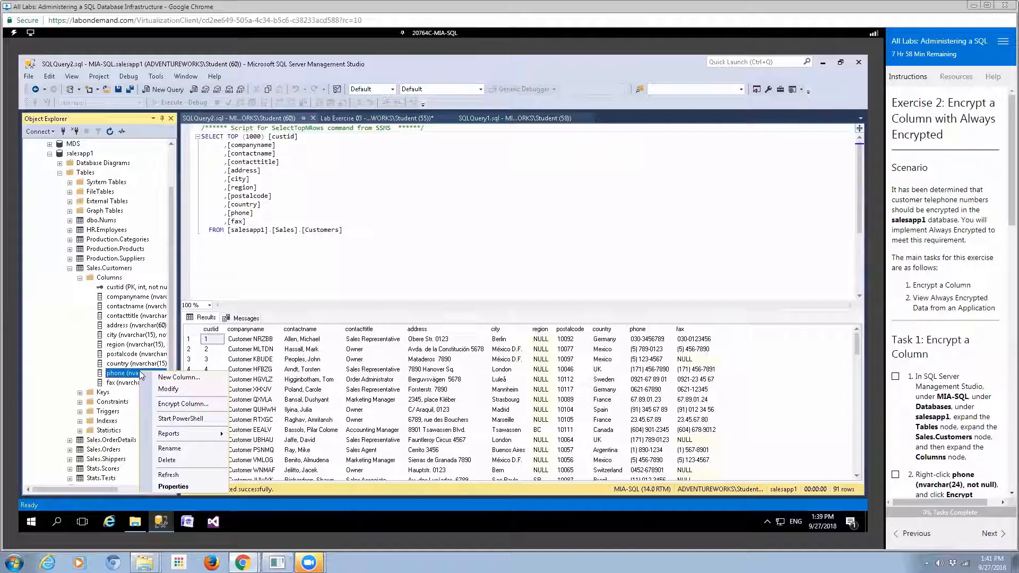
{"action": "left_click", "coordinate": [163, 405]}
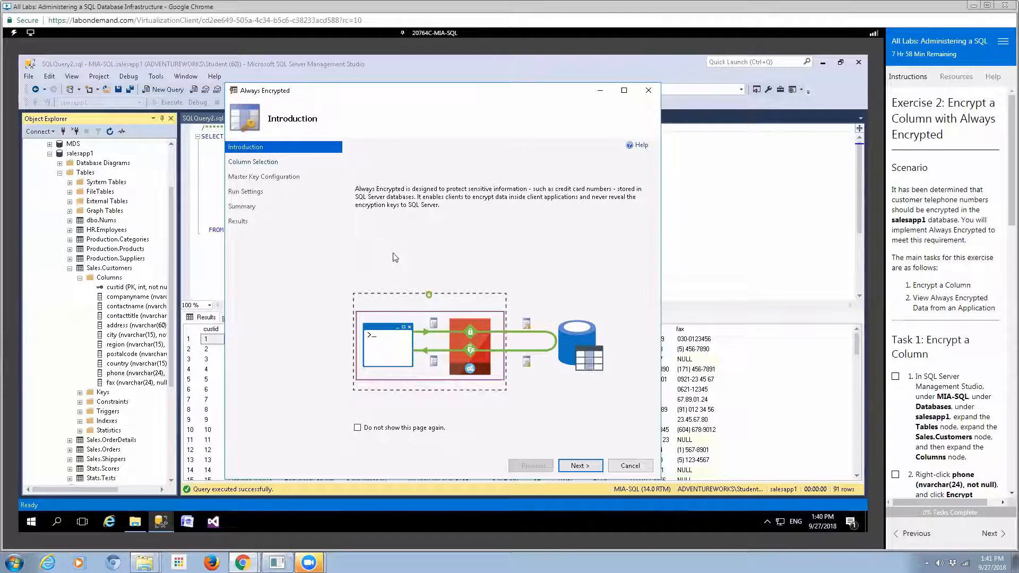
Advance the Always Encrypted wizard from Introduction to Column Selection
{"action": "left_click", "coordinate": [579, 464]}
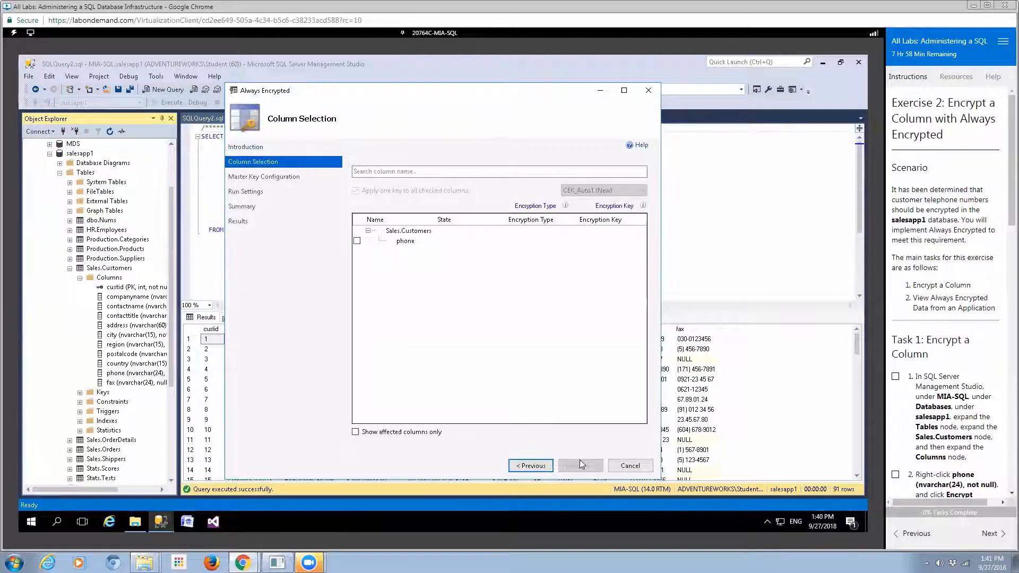
Check the phone column, set its encryption type to Randomized with new key CEK_Auto1, and continue
{"action": "left_click", "coordinate": [357, 241]}
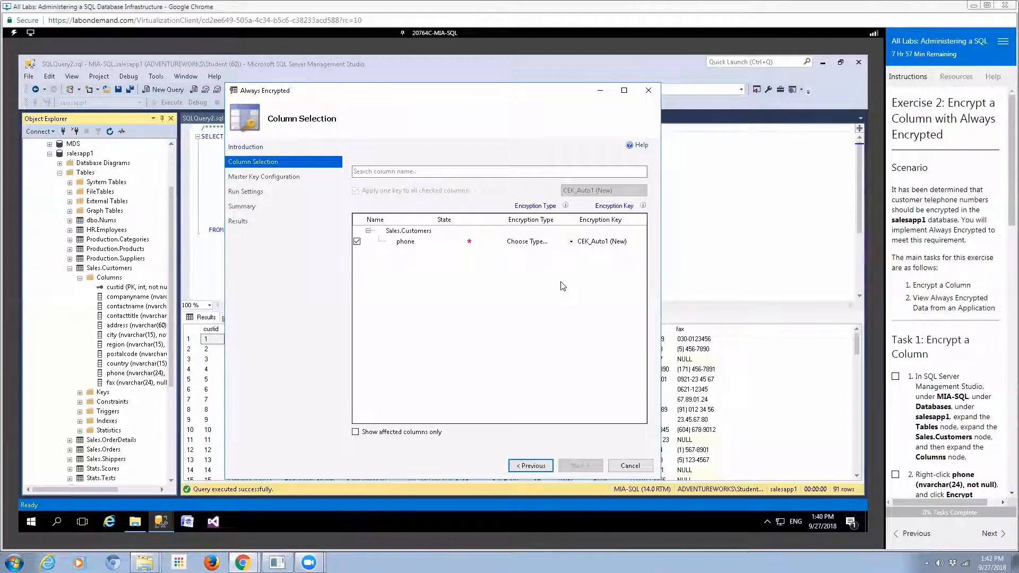
{"action": "left_click", "coordinate": [571, 242]}
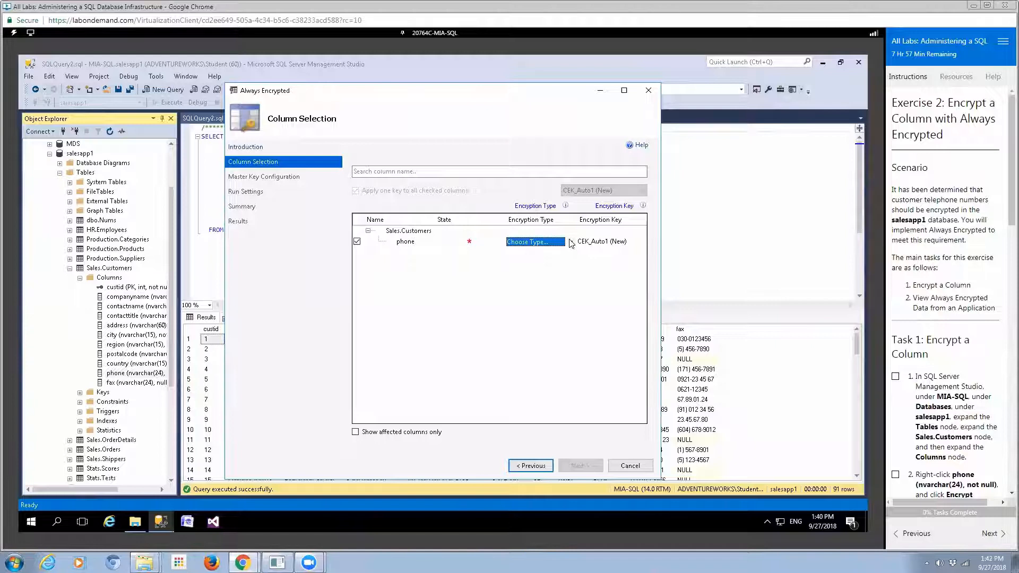
{"action": "left_click", "coordinate": [571, 241]}
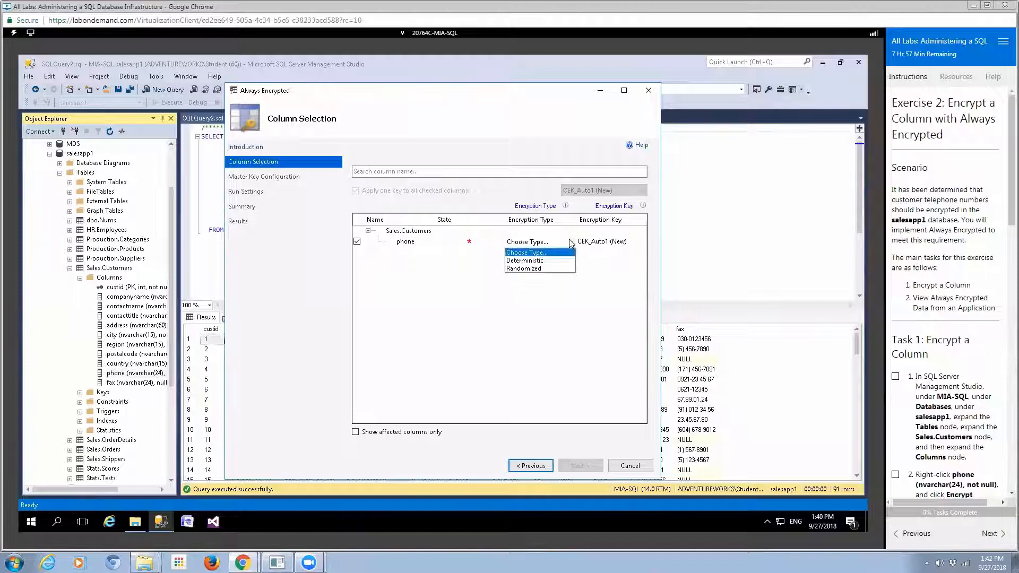
{"action": "left_click", "coordinate": [550, 269]}
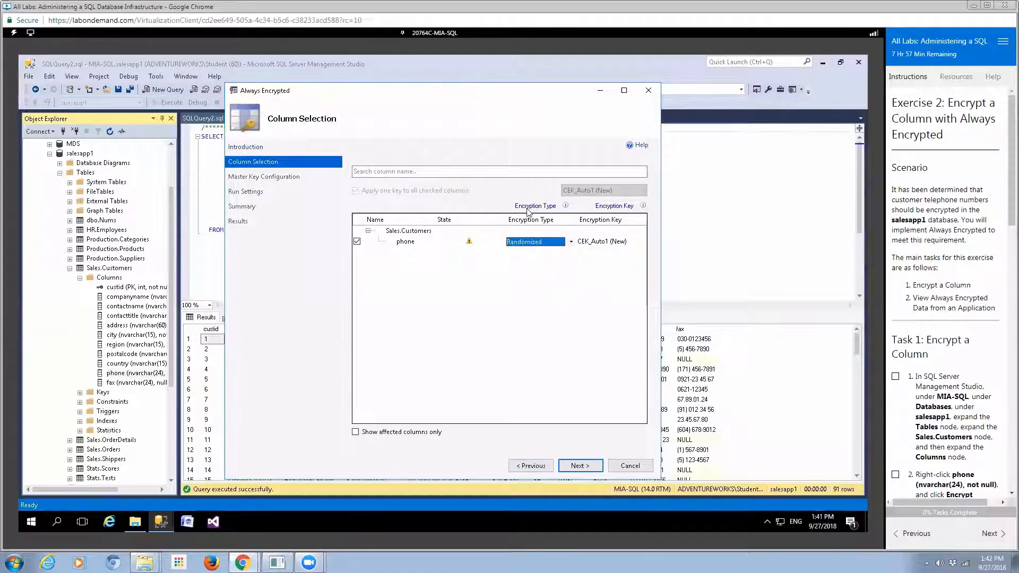
{"action": "left_click", "coordinate": [570, 468]}
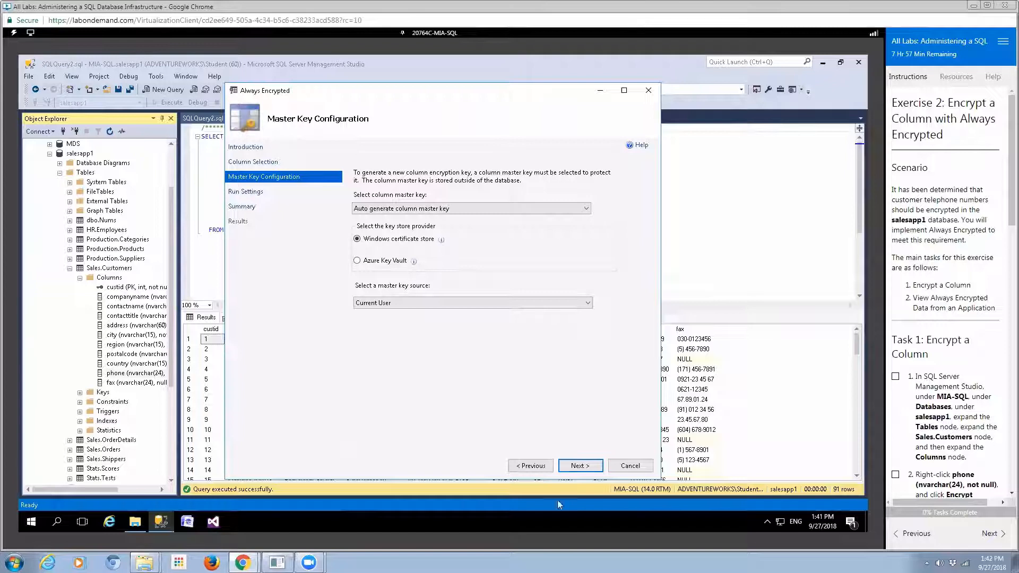
Keep the auto-generated master key in the Current User Windows certificate store and proceed to the summary
{"action": "left_click", "coordinate": [587, 467]}
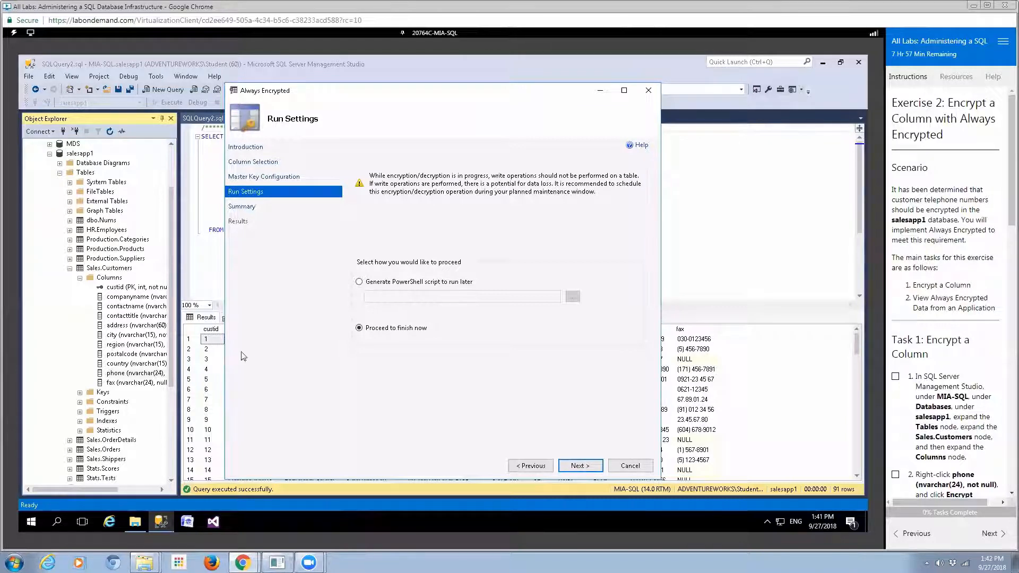
{"action": "left_click", "coordinate": [595, 471]}
Run the encryption creating CMK_Auto1 and CEK_Auto1, then close the wizard after all tasks pass
{"action": "left_click", "coordinate": [580, 466]}
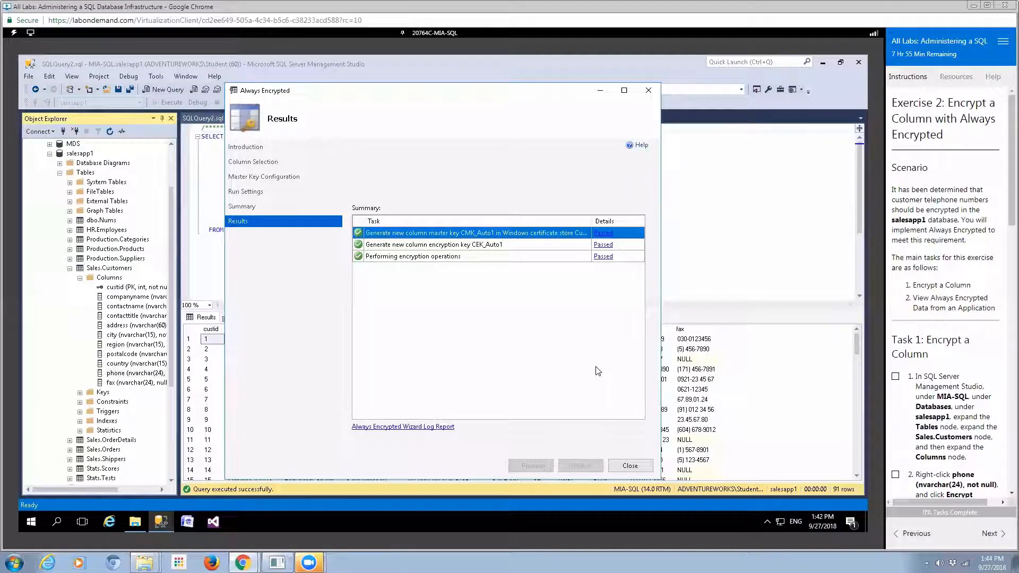
{"action": "left_click", "coordinate": [630, 467]}
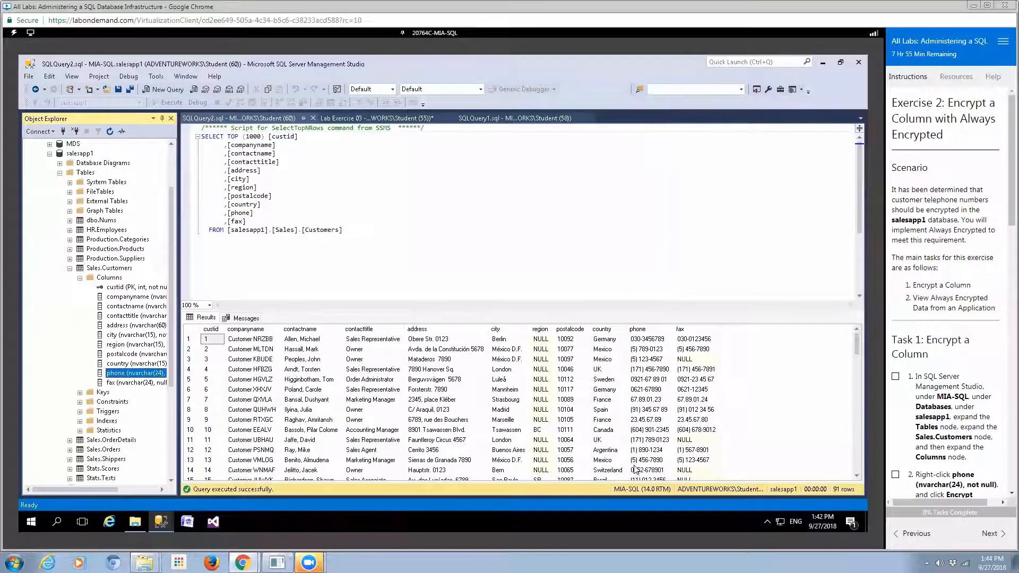
Re-run the SELECT TOP (1000) Customers query so phone values return as binary ciphertext
{"action": "left_click_drag", "start_coordinate": [343, 230], "coordinate": [185, 134]}
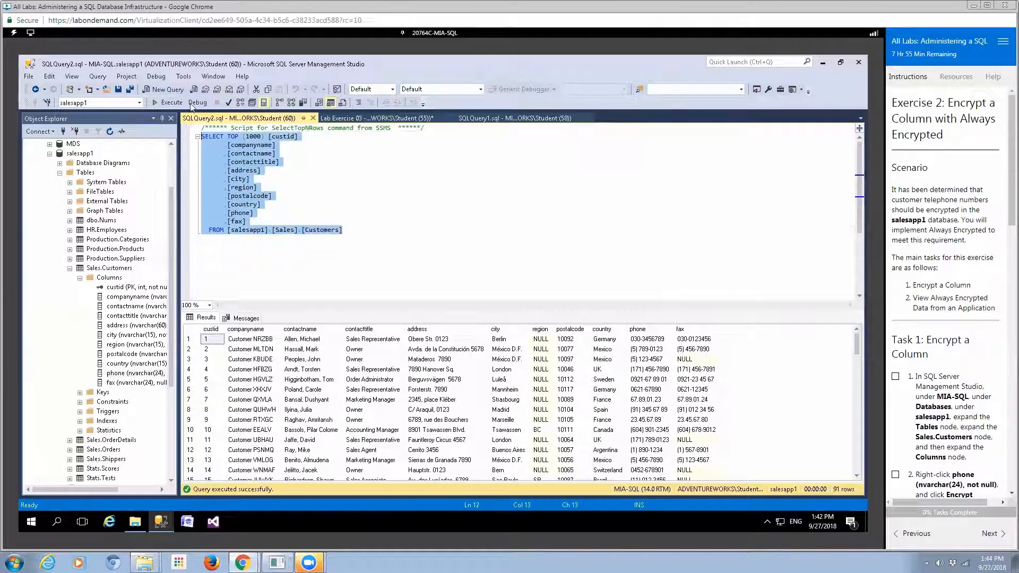
{"action": "left_click", "coordinate": [170, 102]}
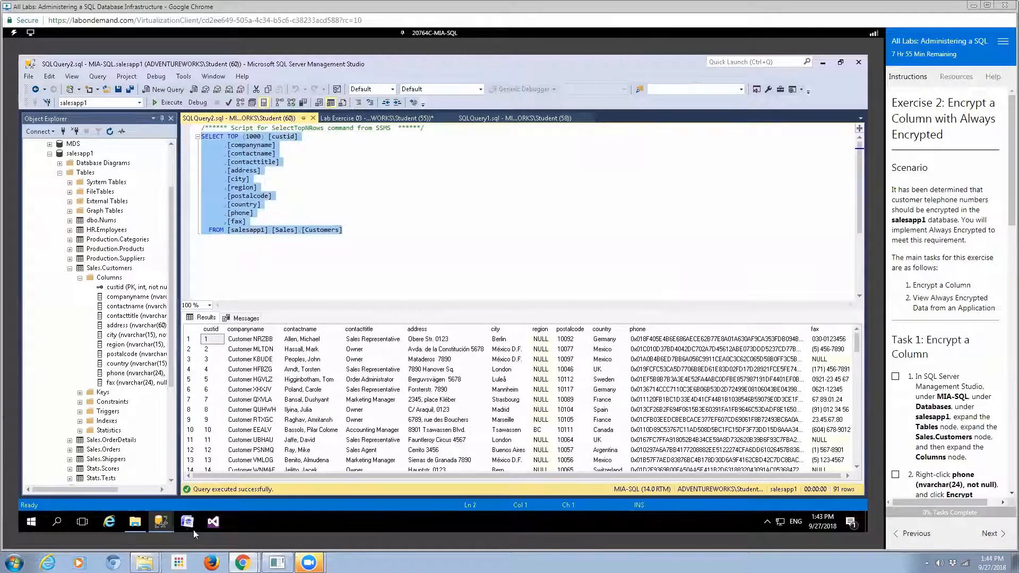
{"action": "left_click", "coordinate": [134, 522]}
{"action": "left_click", "coordinate": [135, 523]}
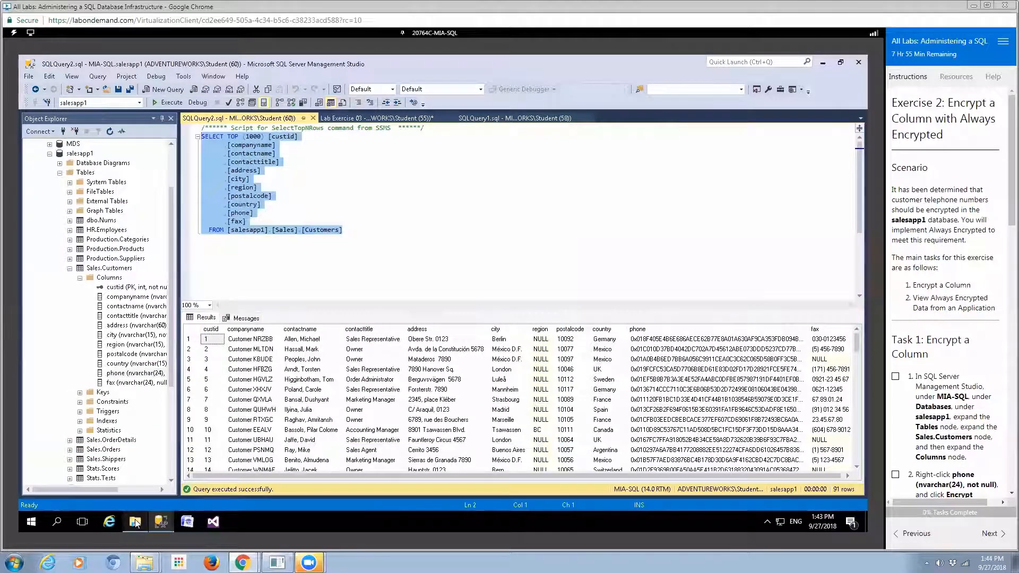
Run query_encrypted_columns.ps1 from the Starter folder with PowerShell and reposition its console
{"action": "left_click", "coordinate": [135, 522]}
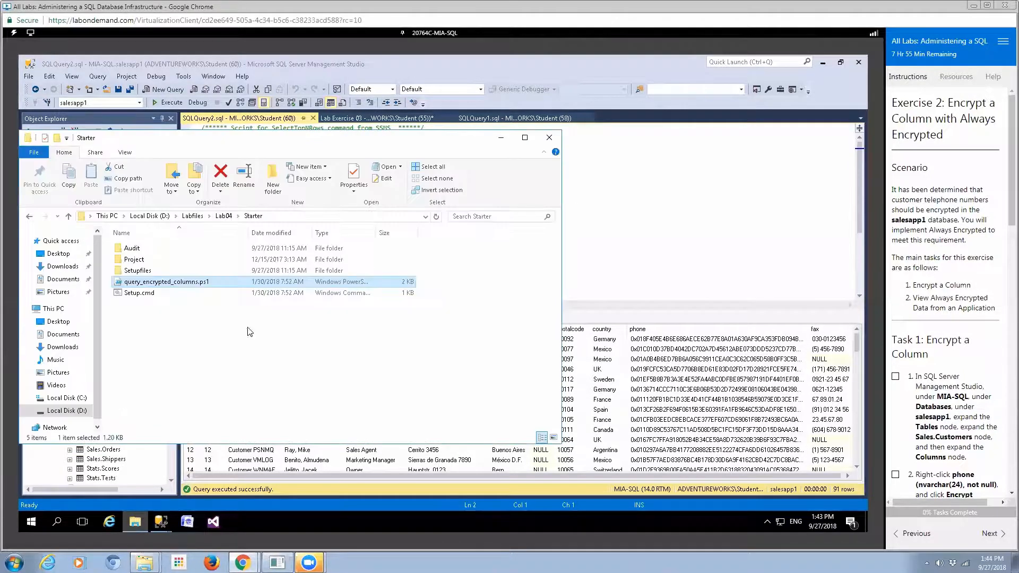
{"action": "right_click", "coordinate": [241, 286]}
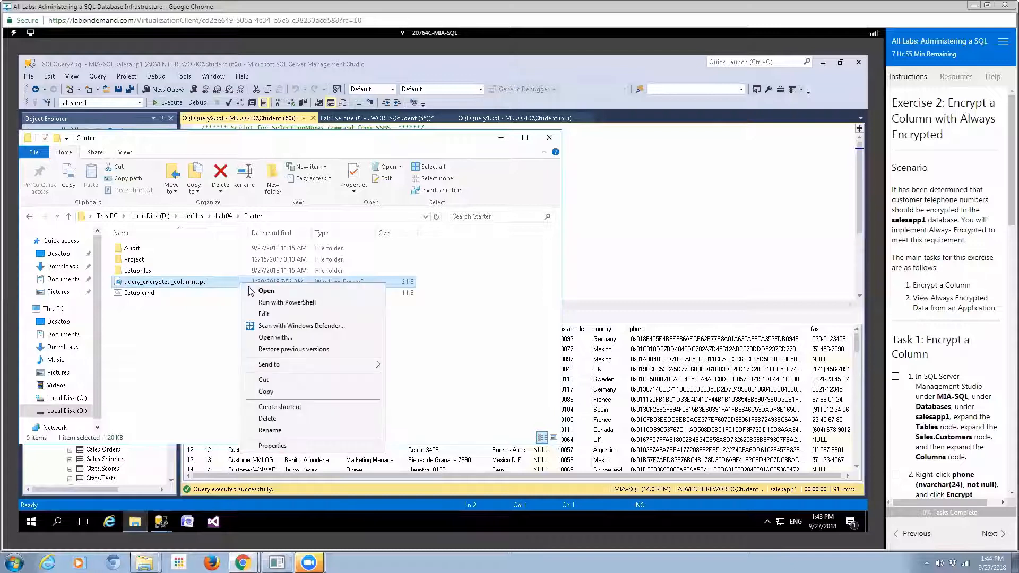
{"action": "left_click", "coordinate": [260, 303]}
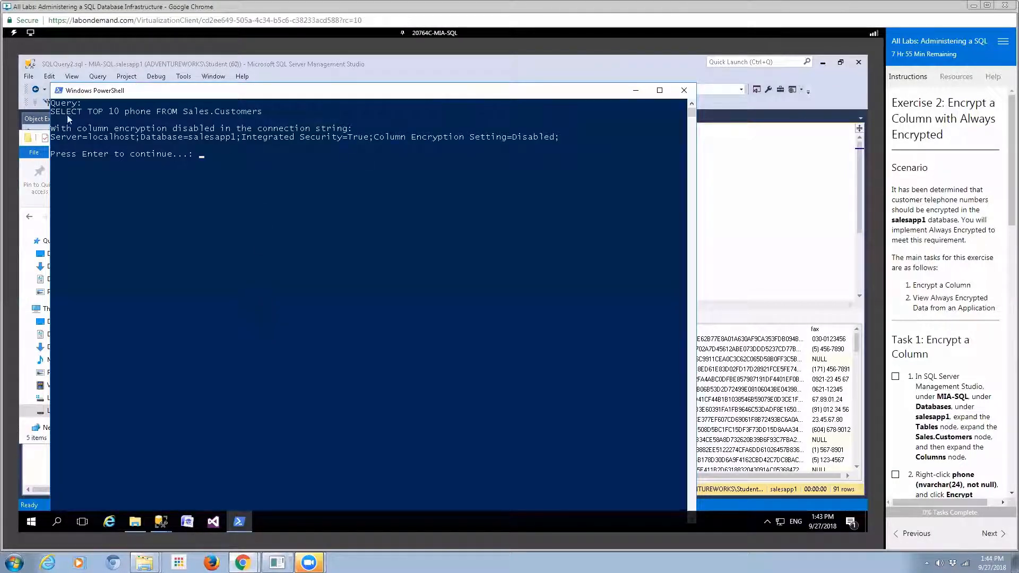
{"action": "left_click_drag", "start_coordinate": [247, 93], "coordinate": [290, 81]}
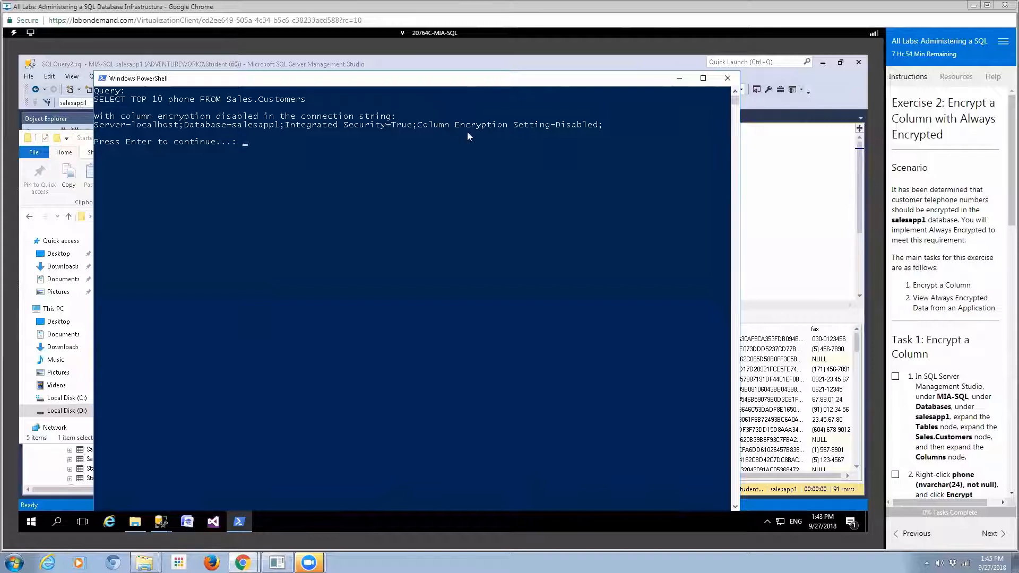
Continue the PowerShell script to show phone byte arrays, then readable numbers with encryption enabled
{"action": "left_click", "coordinate": [514, 177]}
{"action": "key", "text": "Return"}
{"action": "key", "text": "Return"}
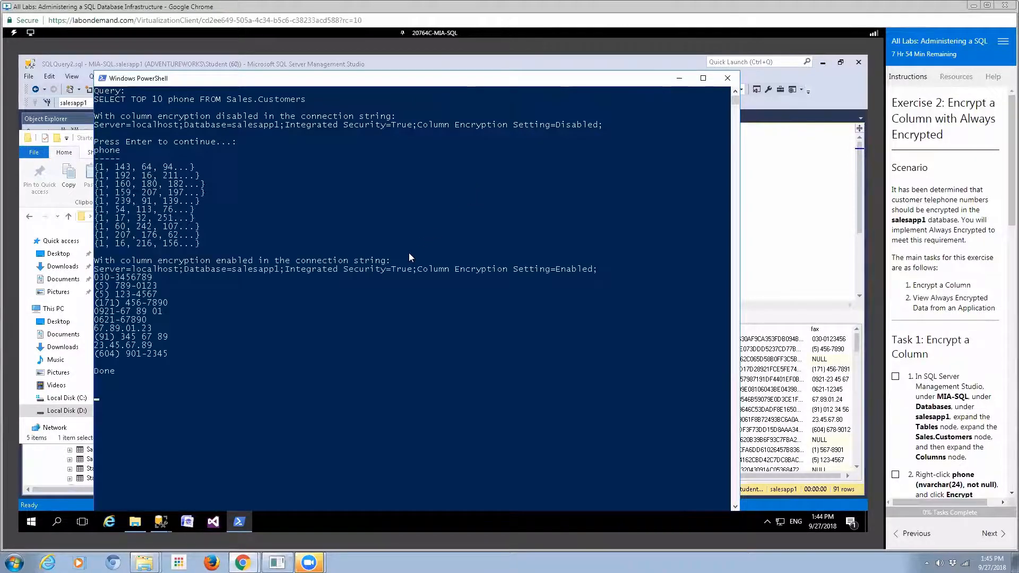
{"action": "key", "text": "Return"}
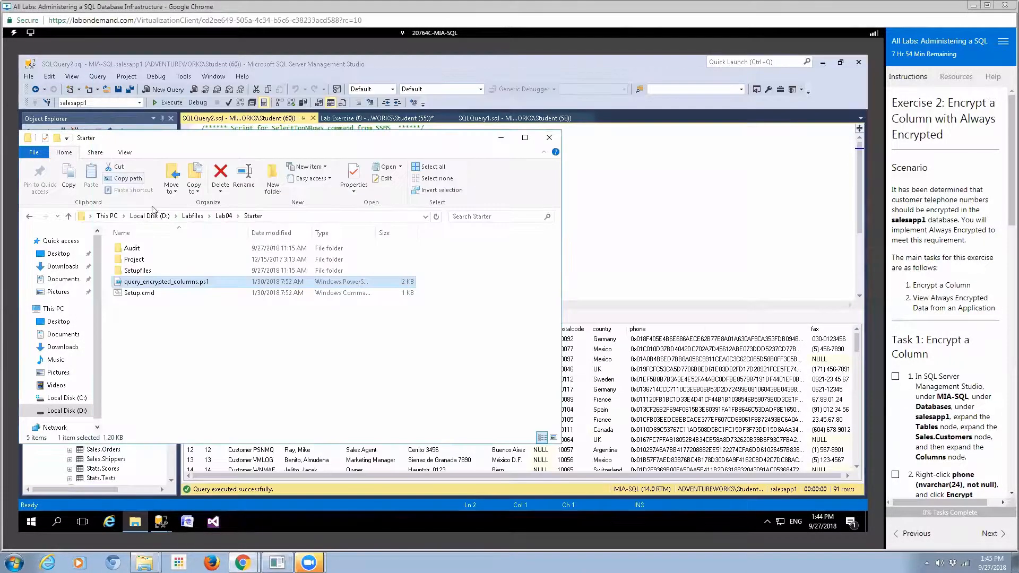
Rerun query_encrypted_columns.ps1 with PowerShell, pausing at the SELECT TOP 10 phone query with encryption disabled
{"action": "right_click", "coordinate": [184, 285]}
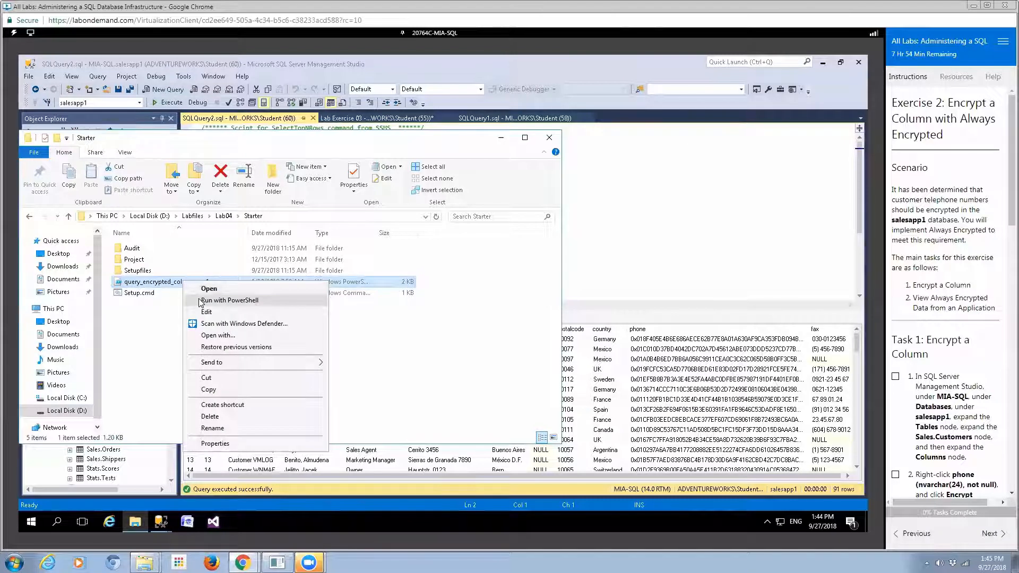
{"action": "left_click", "coordinate": [198, 298]}
{"action": "left_click", "coordinate": [274, 184]}
{"action": "key", "text": "Return"}
{"action": "left_click", "coordinate": [271, 180]}
{"action": "key", "text": "Return"}
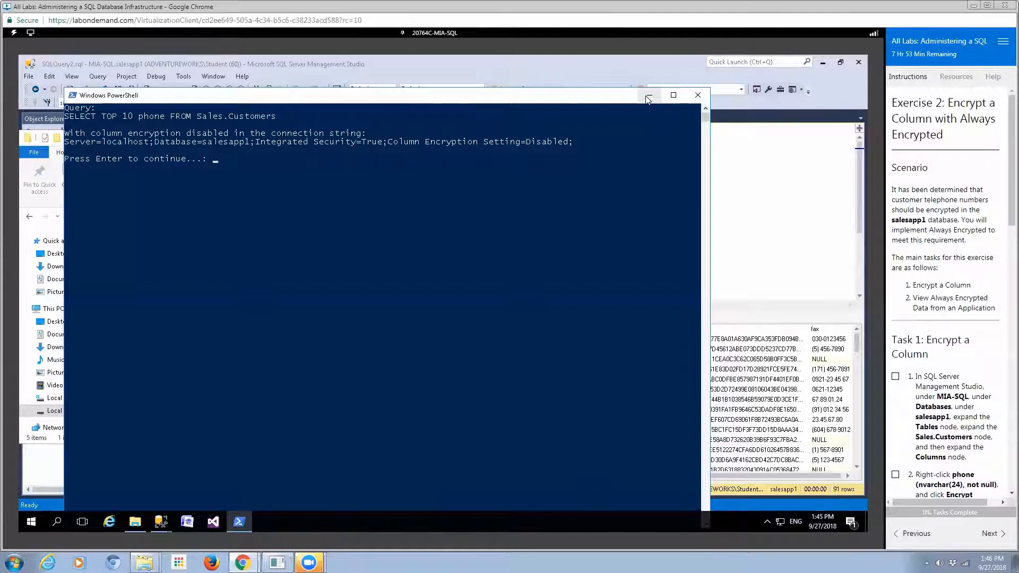
Finish the script to show encrypted versus decrypted phone values, then advance PowerPoint to the 'Questions?' slide
{"action": "left_click", "coordinate": [469, 218]}
{"action": "key", "text": "Return"}
{"action": "key", "text": "Return"}
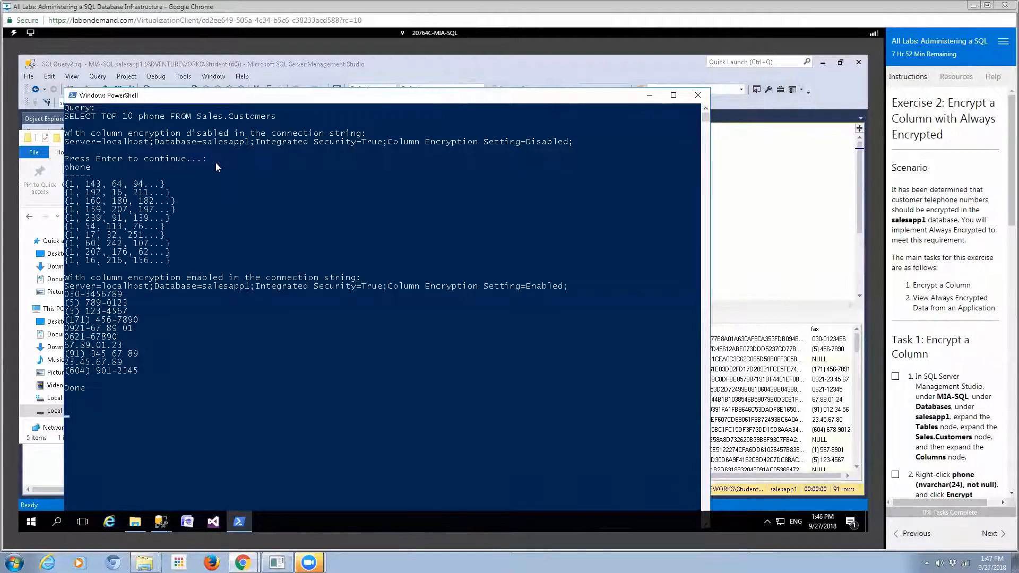
{"action": "key", "text": "Return"}
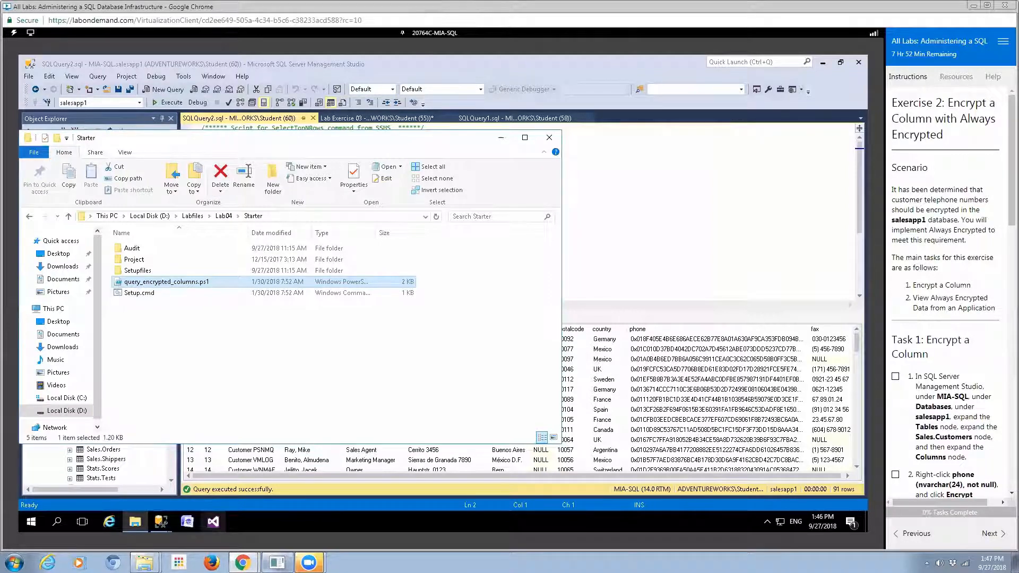
{"action": "left_click", "coordinate": [277, 562]}
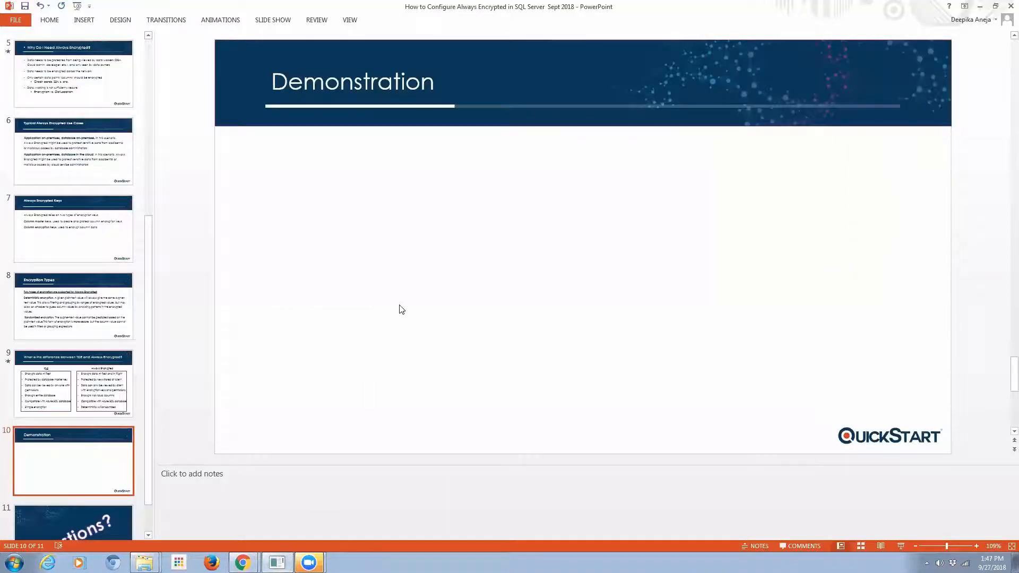
{"action": "key", "text": "Page_Down"}
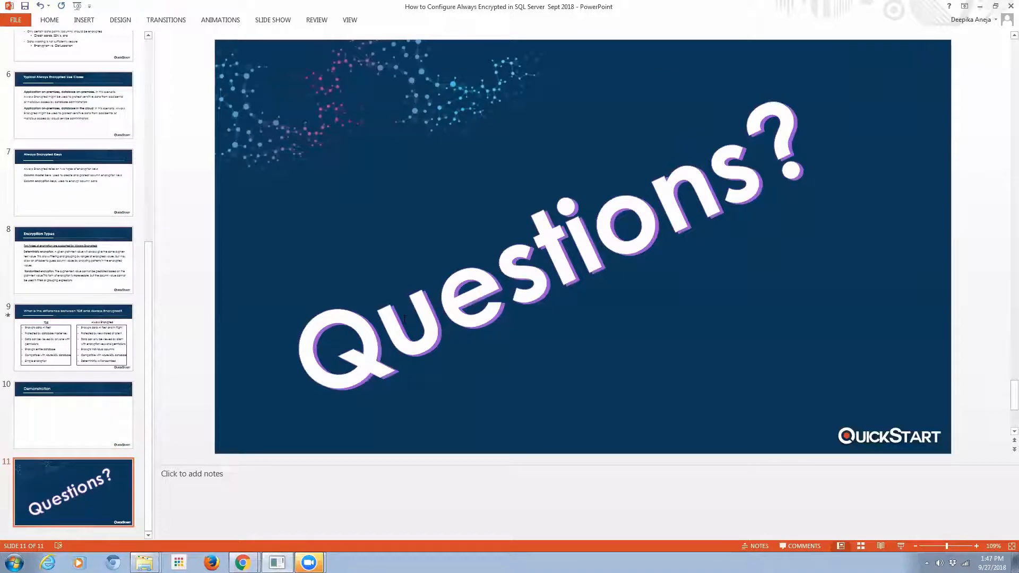